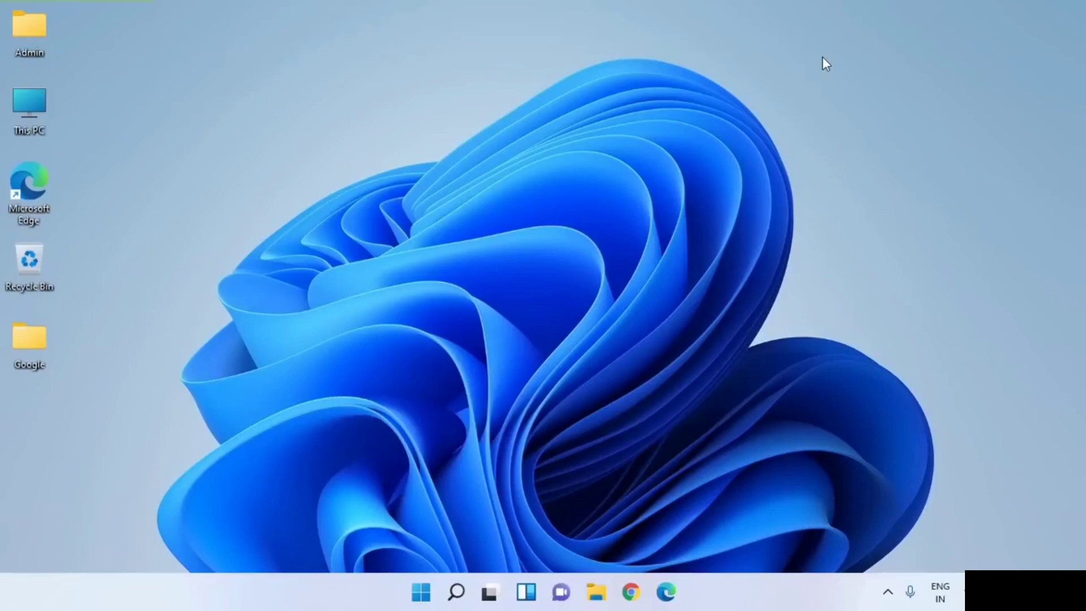
Step: Open the Windows Prefetch folder through the Run dialog with the command prefetch
key("super+r")
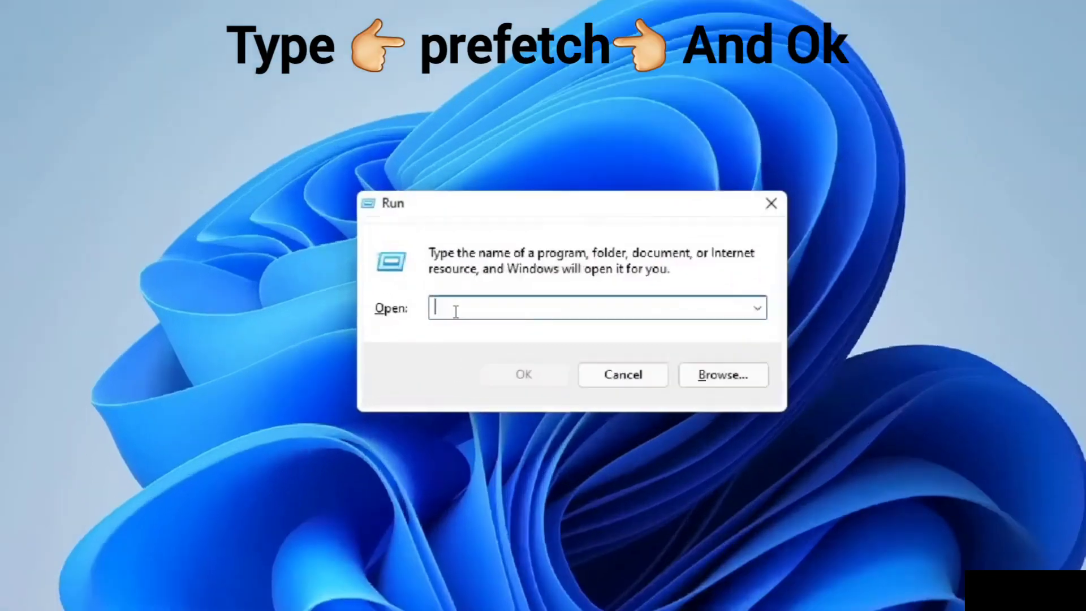
type("prefet")
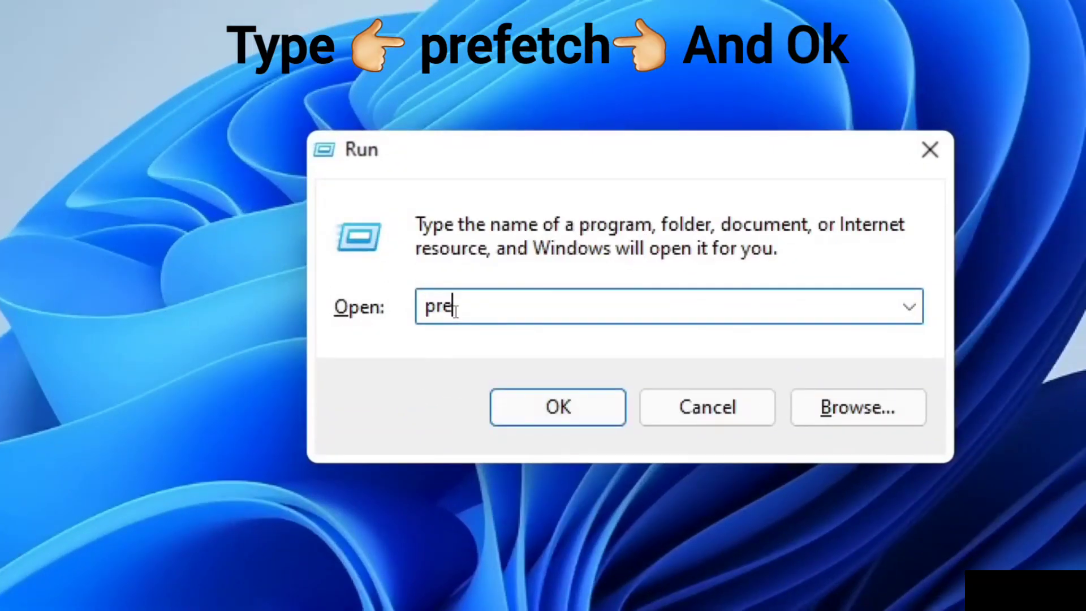
type("ch")
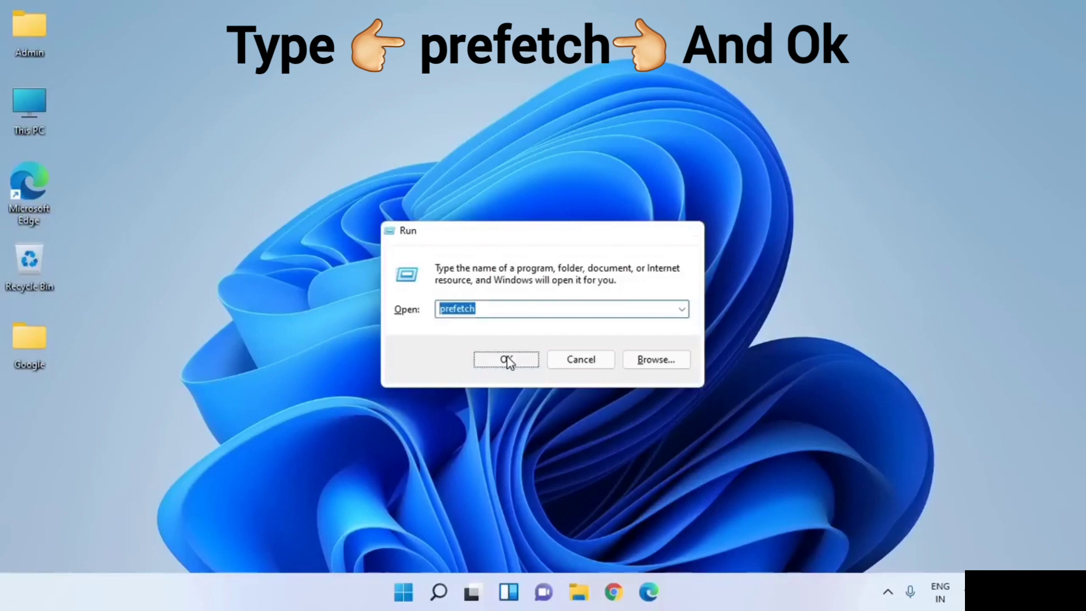
left_click(517, 314)
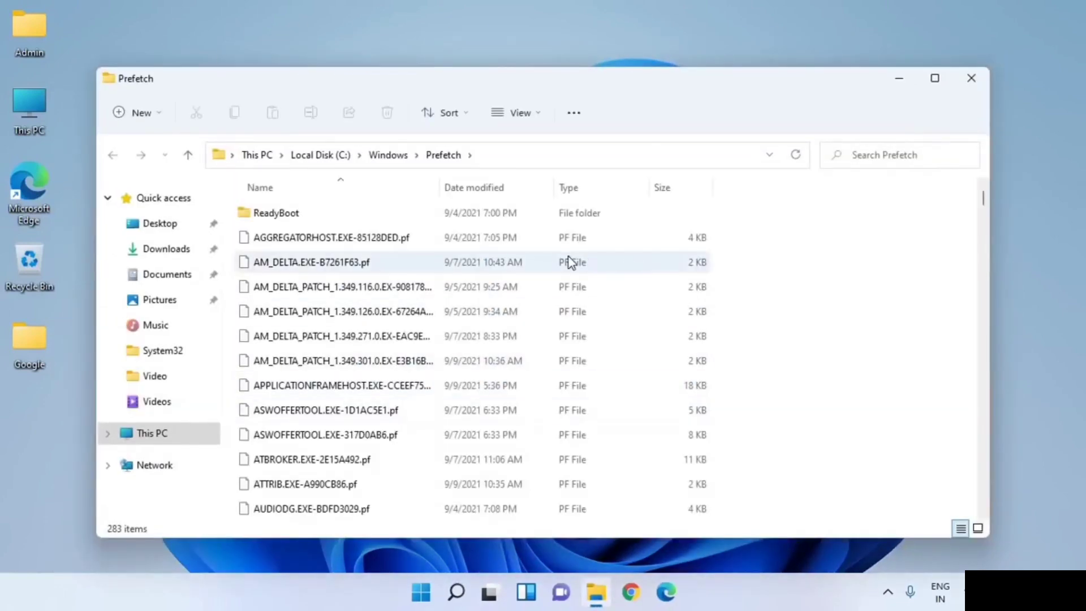
Step: Permanently delete every item in the Prefetch folder and close its window
left_click(335, 287)
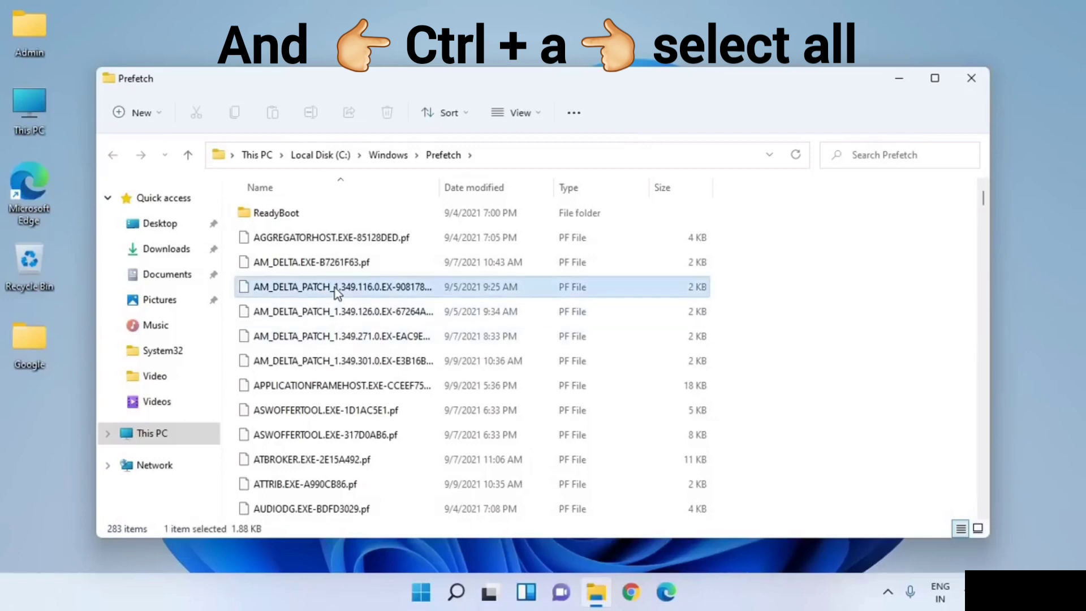
left_click(362, 240)
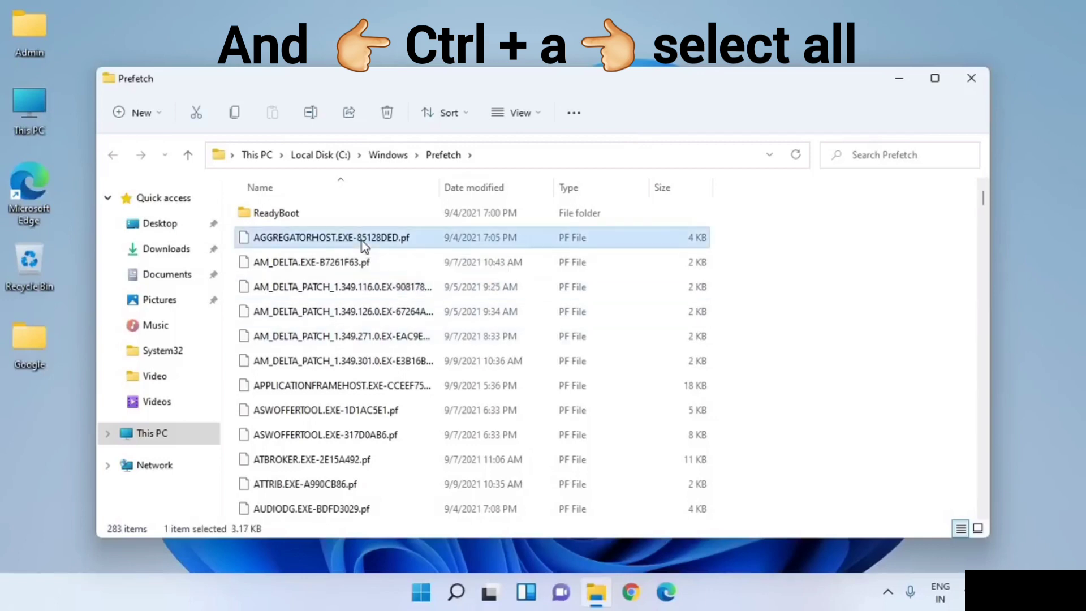
key("ctrl+a")
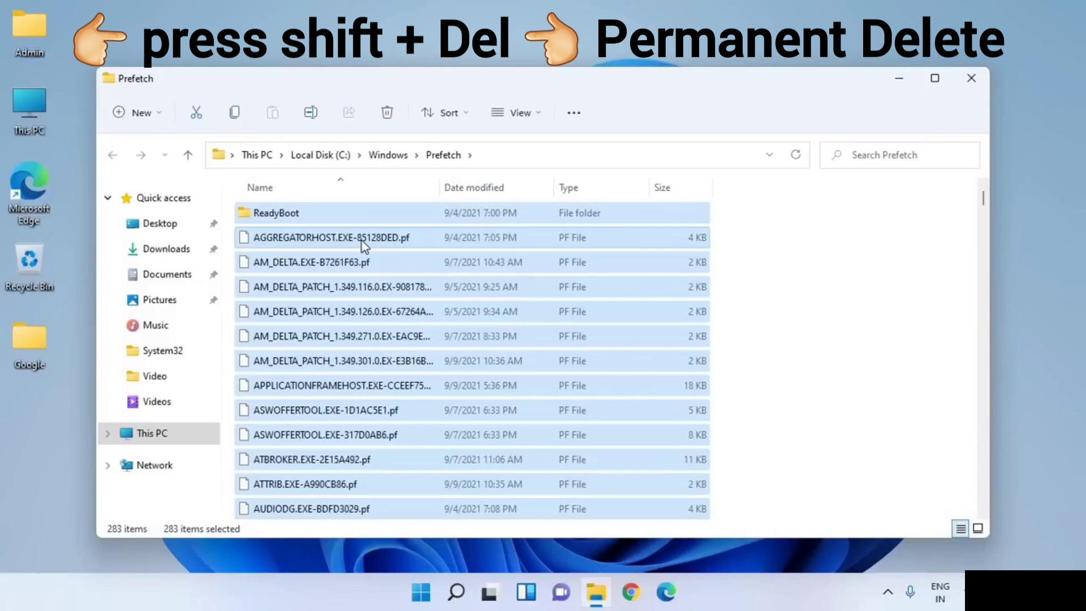
key("shift+Delete")
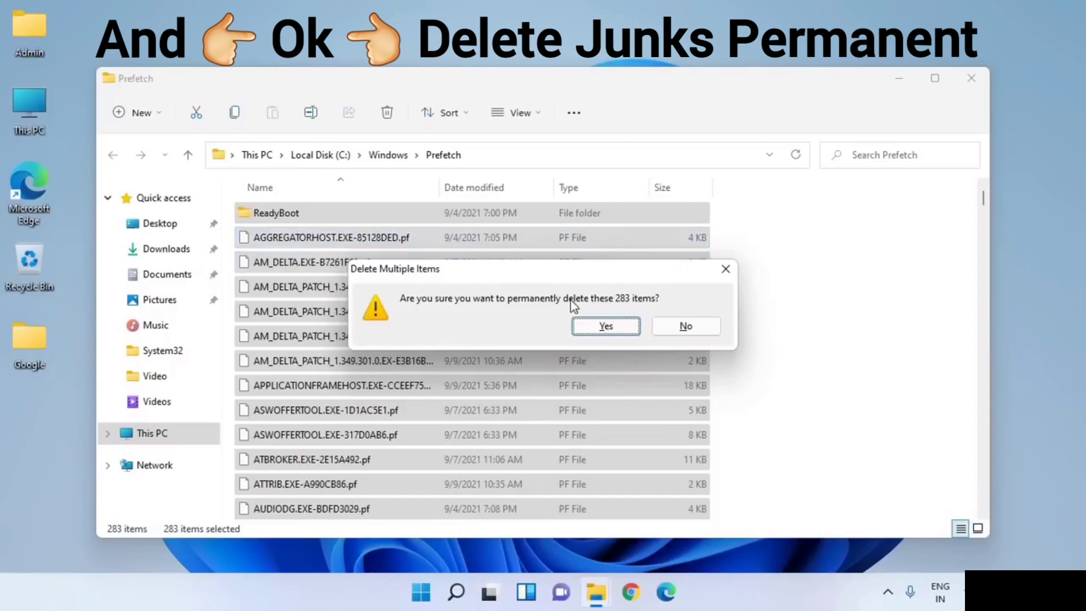
left_click(606, 326)
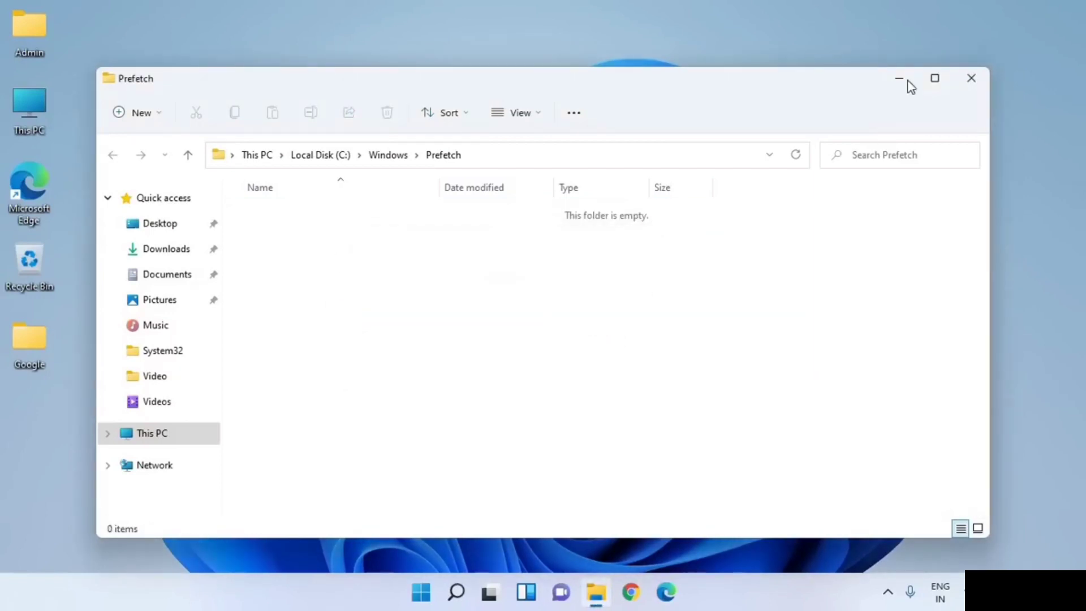
left_click(972, 80)
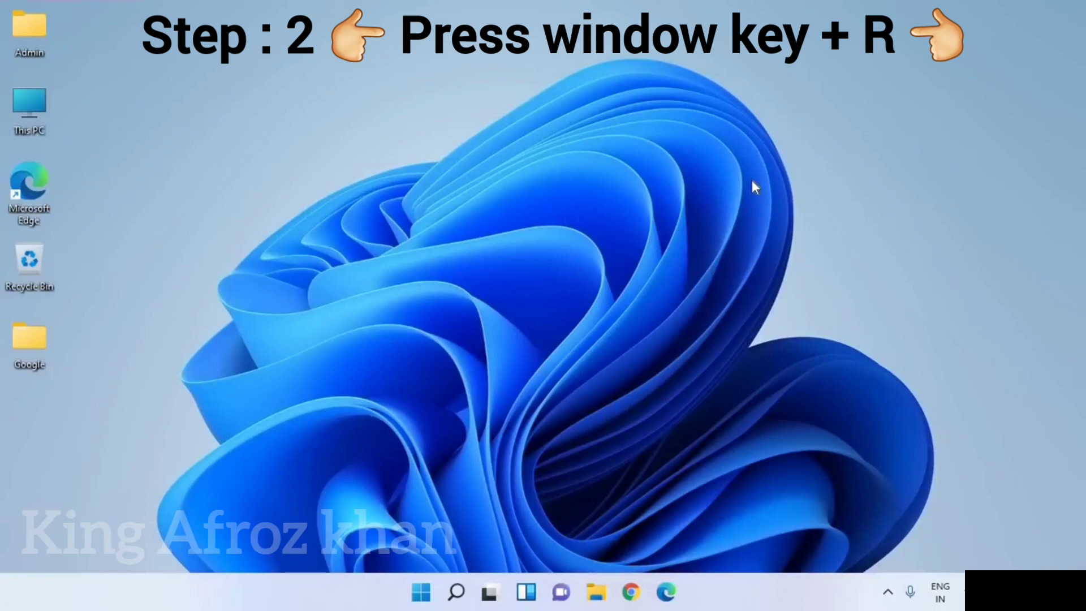
Step: Open the Windows Temp folder through the Run dialog with the command temp
key("super+r")
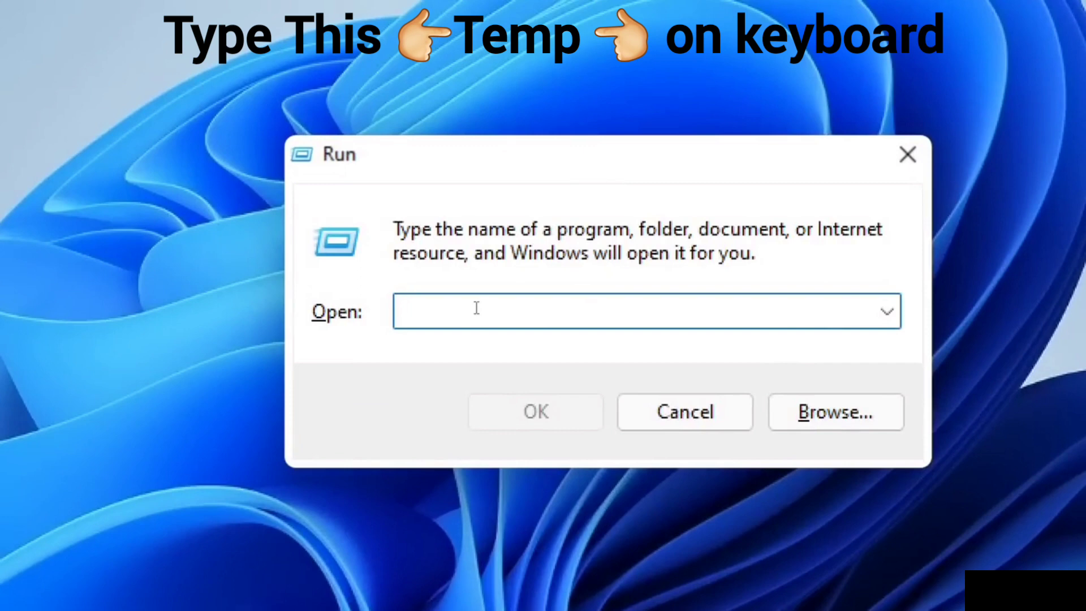
type("temp")
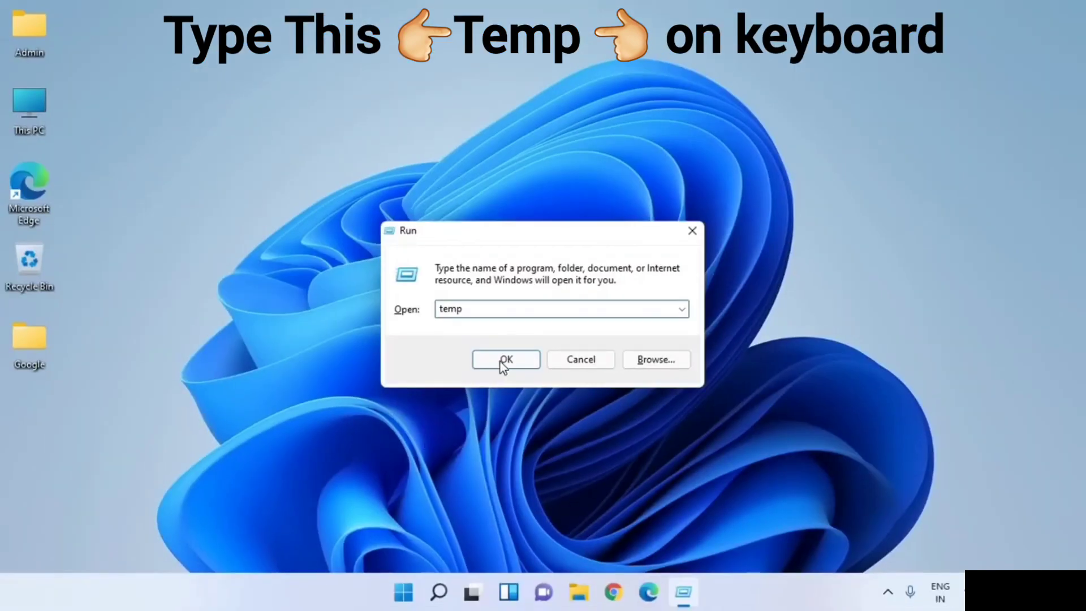
left_click(500, 362)
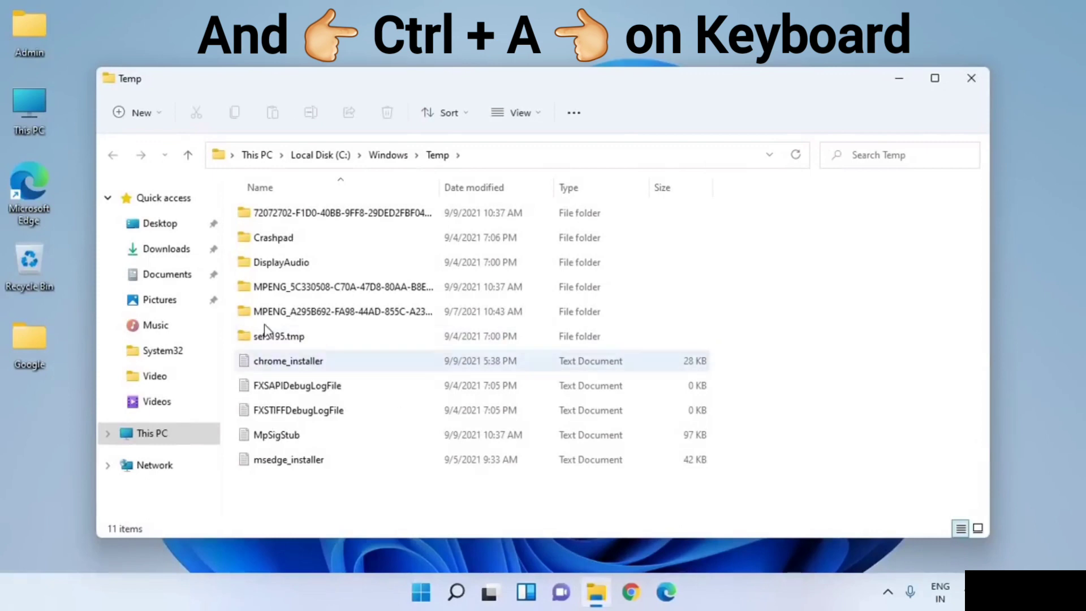
Step: Permanently delete all files and folders in the Windows Temp folder and close its window
key("ctrl+a")
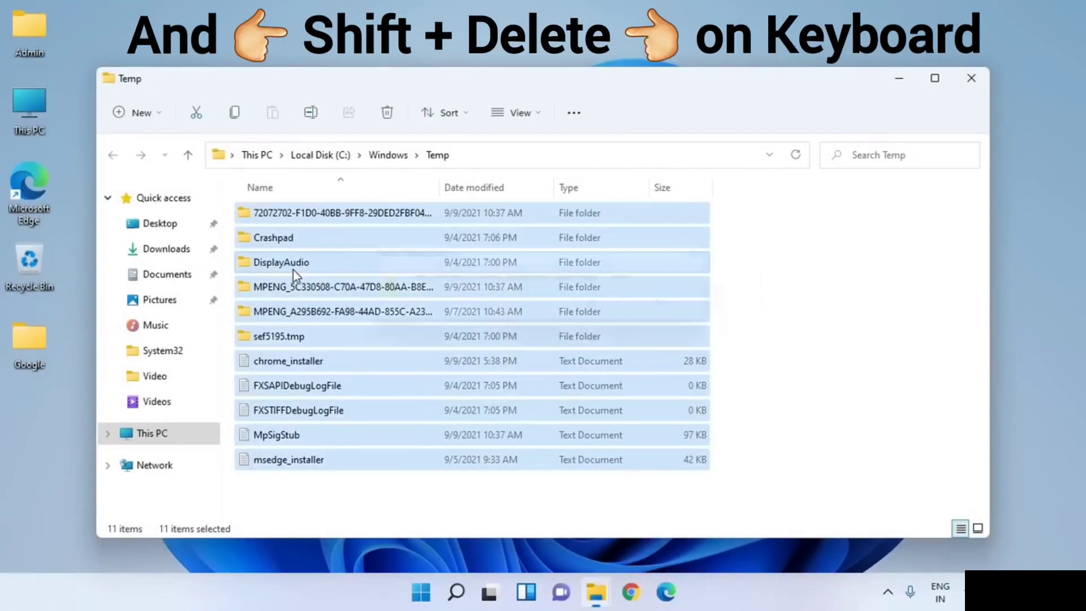
key("shift+Delete")
key("Return")
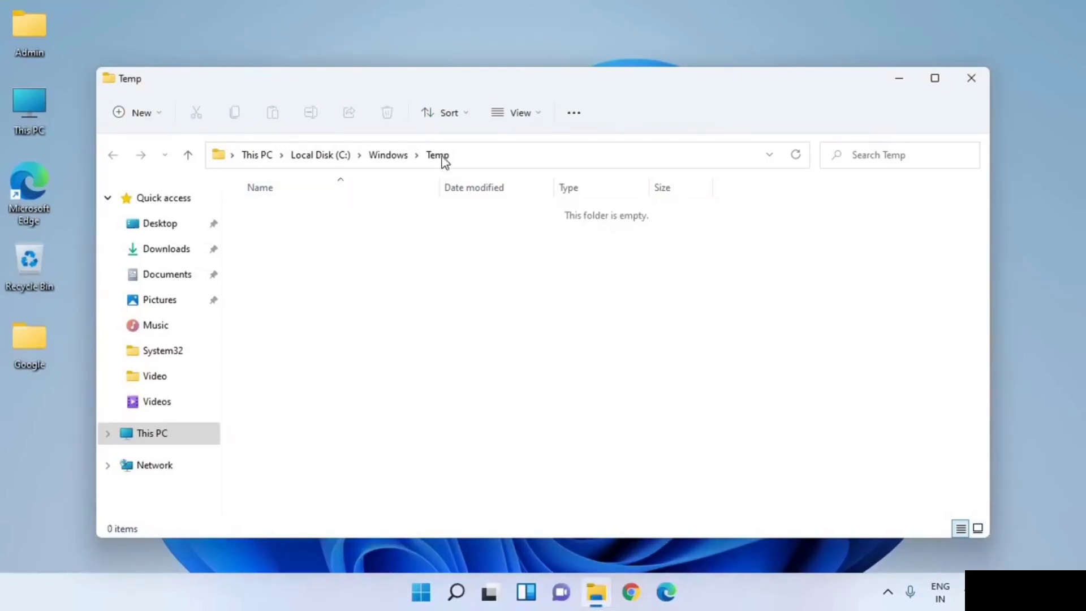
left_click(982, 89)
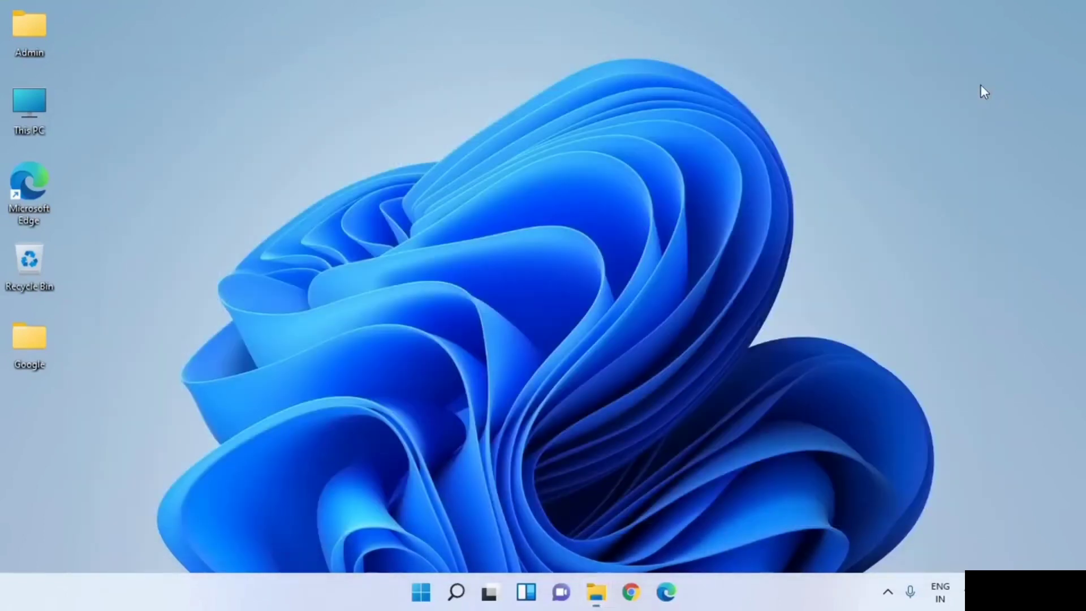
Step: Open the user's AppData Local Temp folder through the Run dialog with the command %temp%
key("super+r")
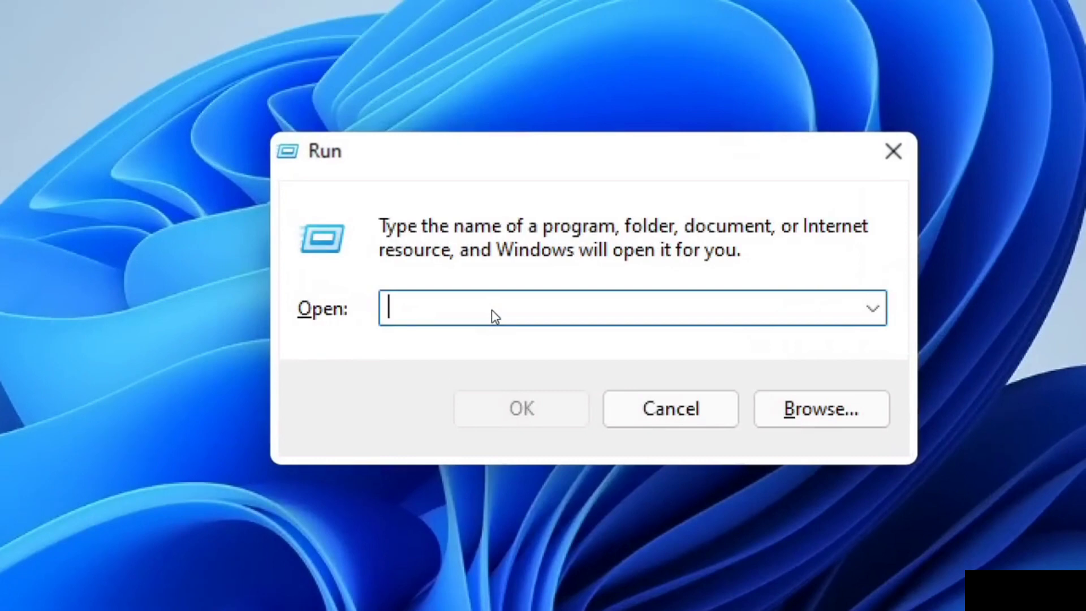
type("%")
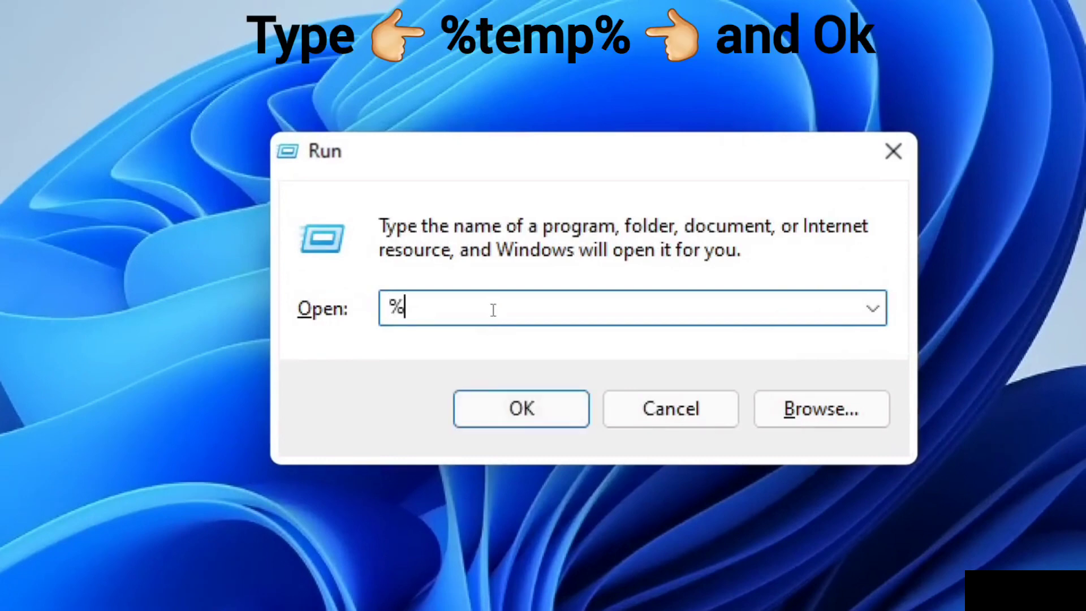
type("temp")
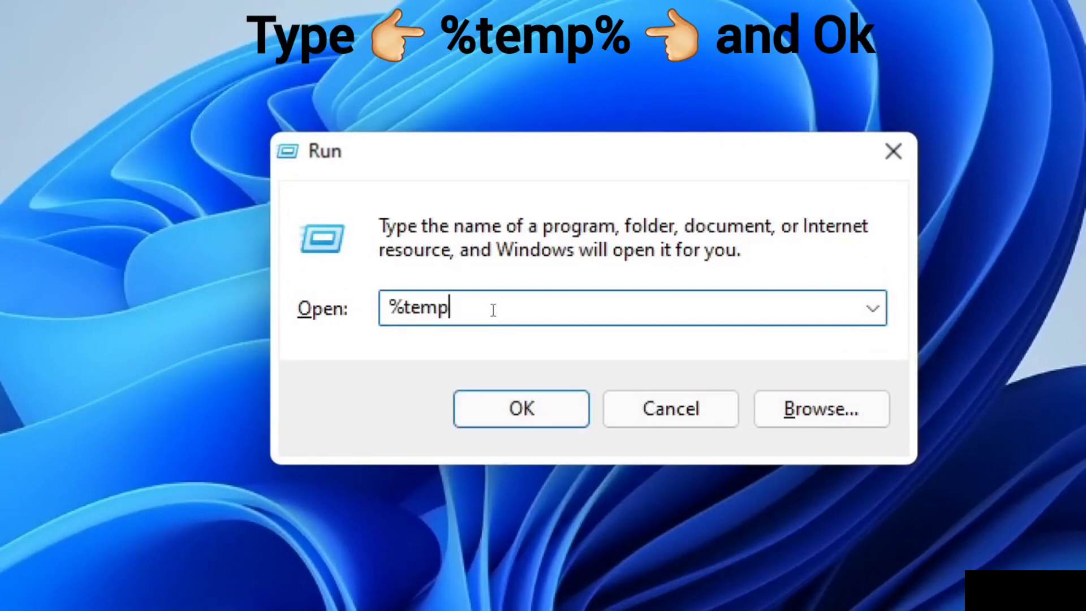
type("%")
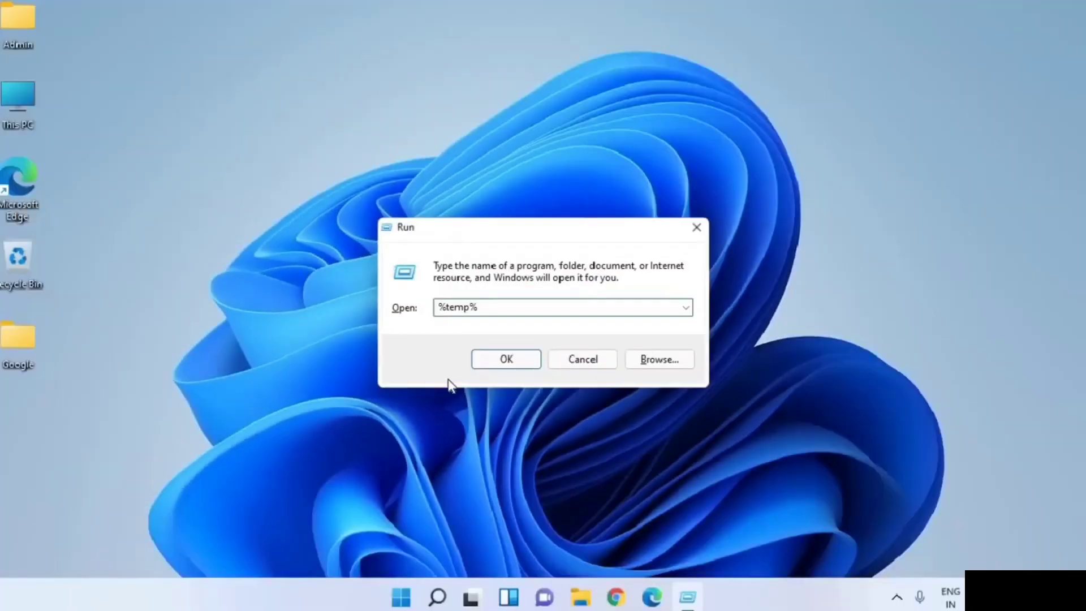
left_click(507, 359)
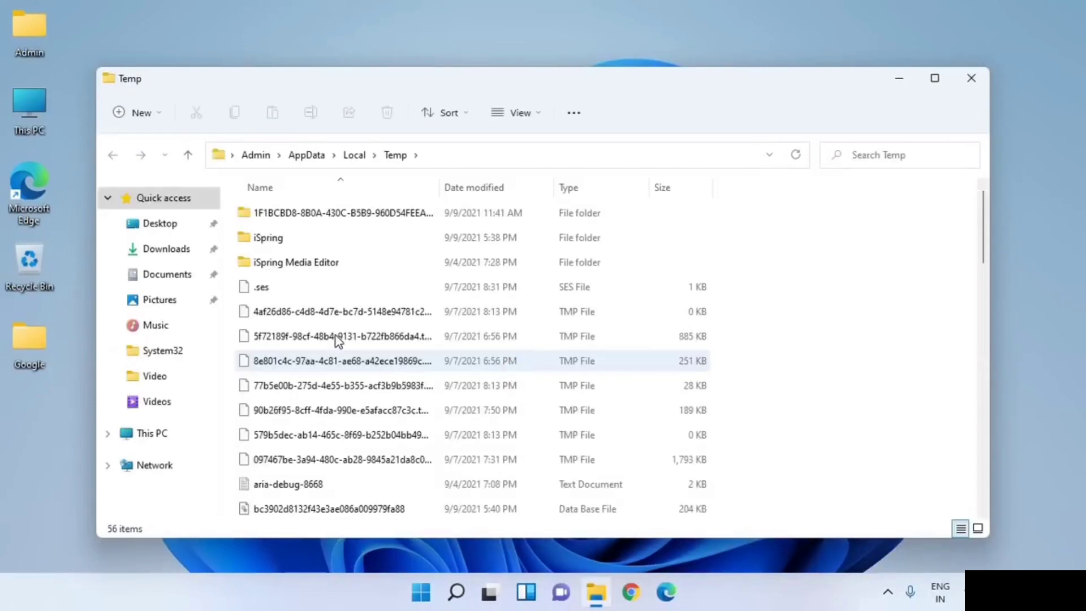
Step: Select all items in the user's Temp folder and delete them permanently
left_click(355, 414)
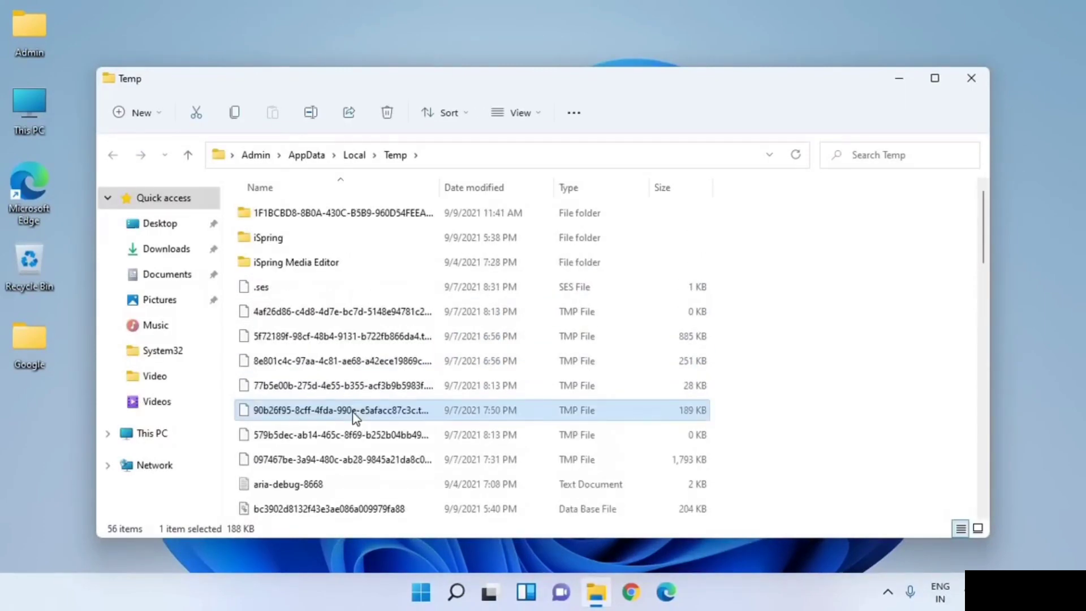
left_click(396, 365)
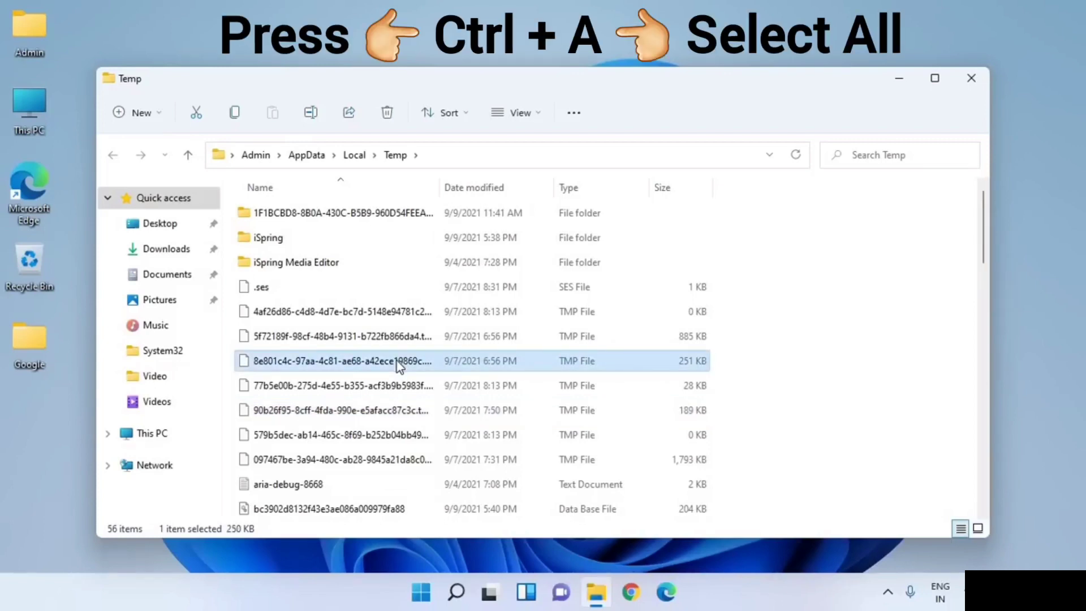
left_click(314, 264)
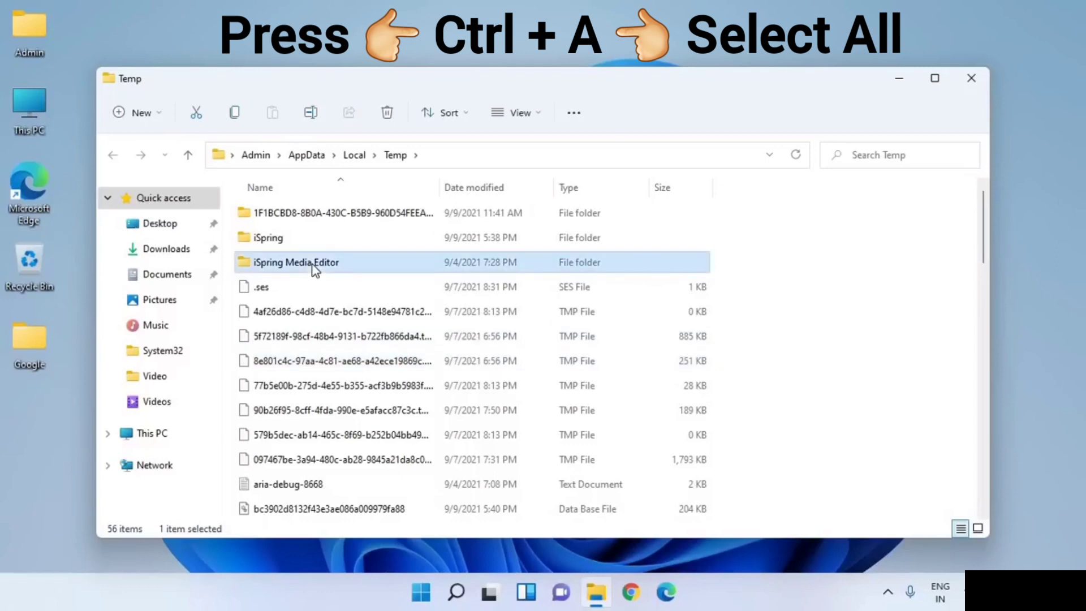
key("ctrl+a")
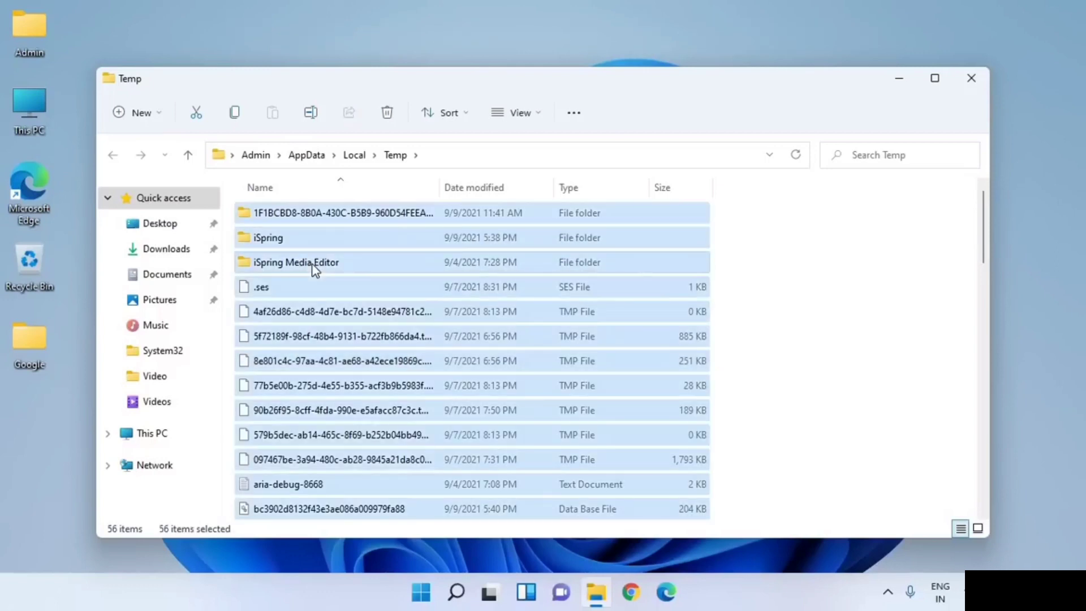
key("shift+Delete")
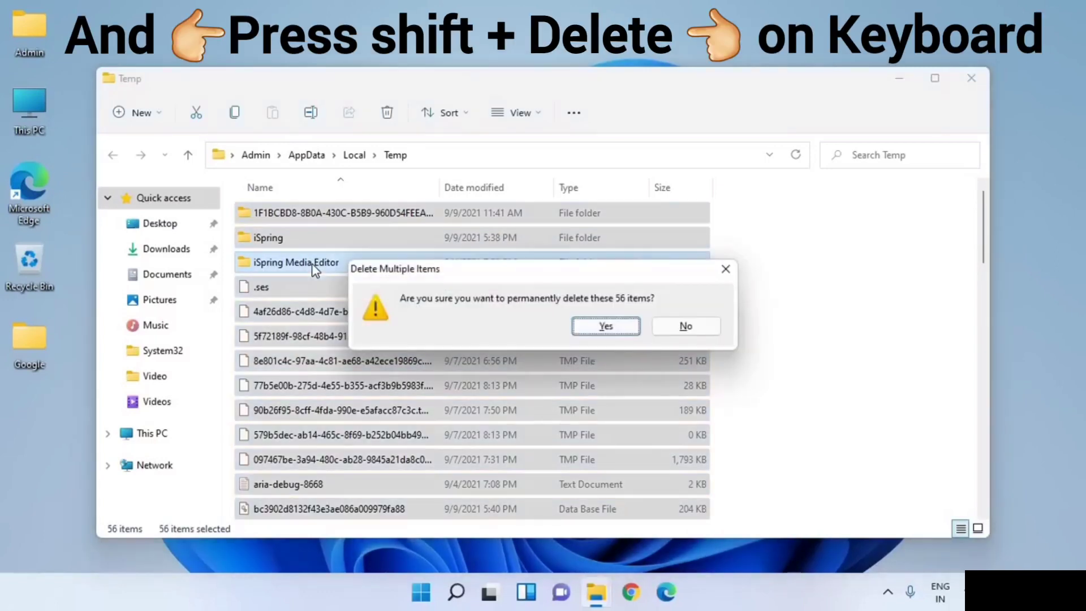
key("Return")
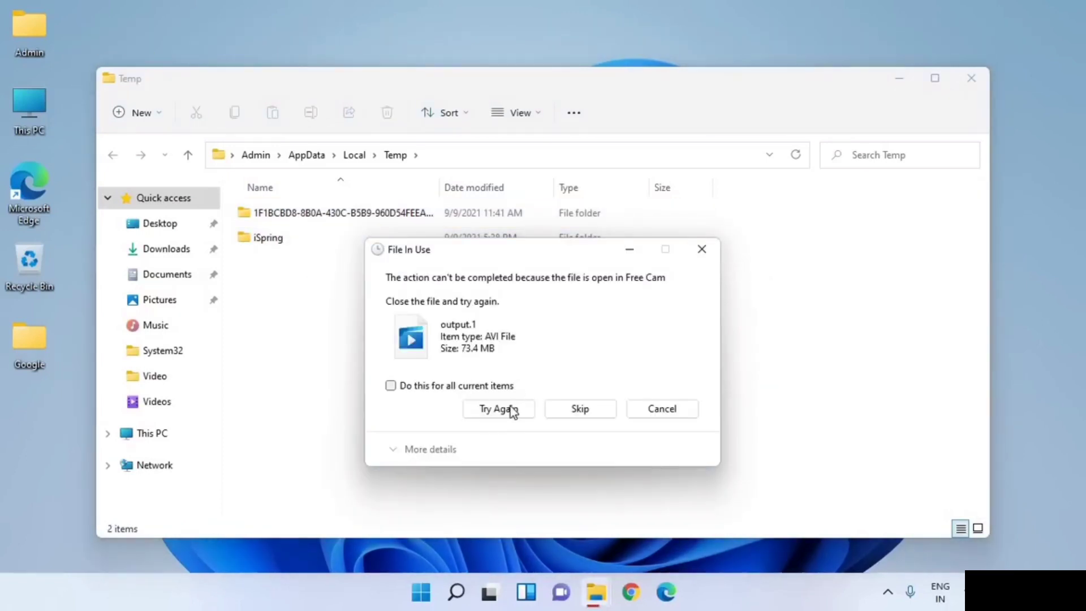
Step: Skip the files in use, applying this to all current items, and close the Temp folder window
left_click(576, 410)
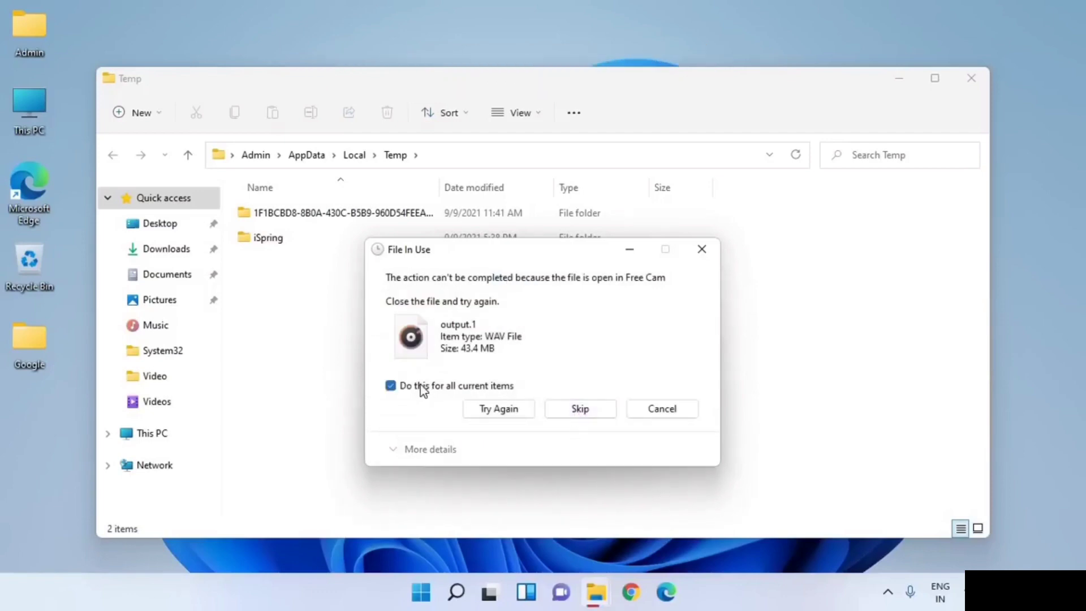
left_click(596, 409)
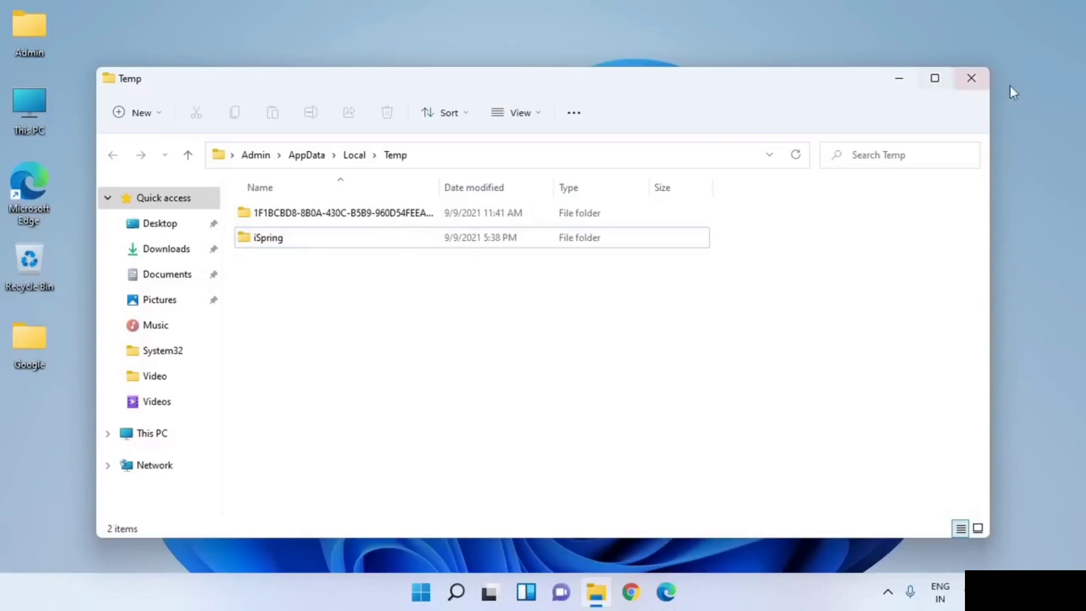
left_click(971, 83)
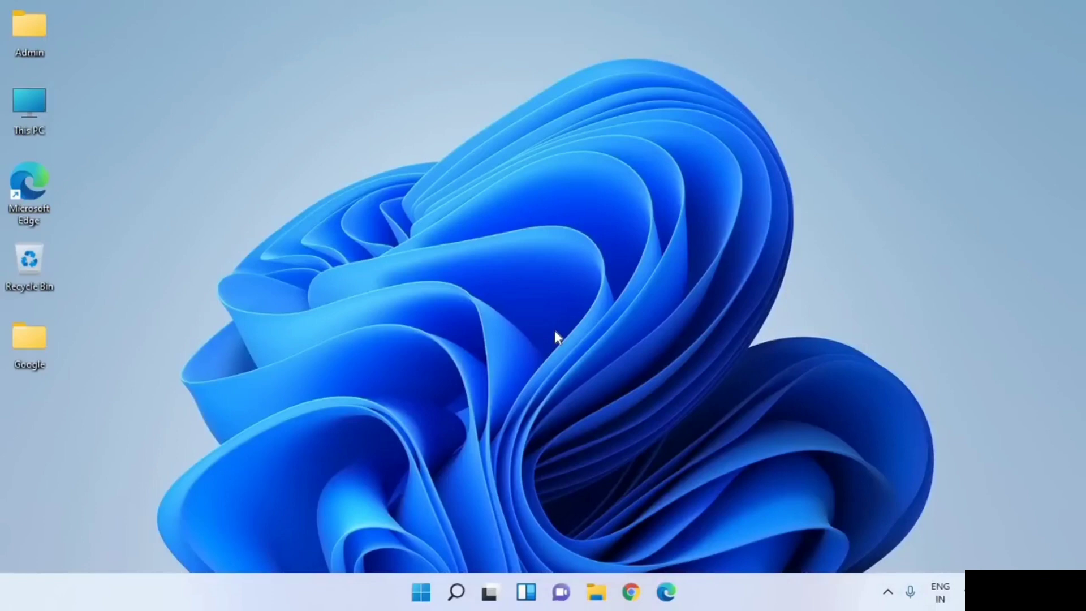
Step: Launch Disk Cleanup through the Run dialog with the command cleanmgr
key("super+r")
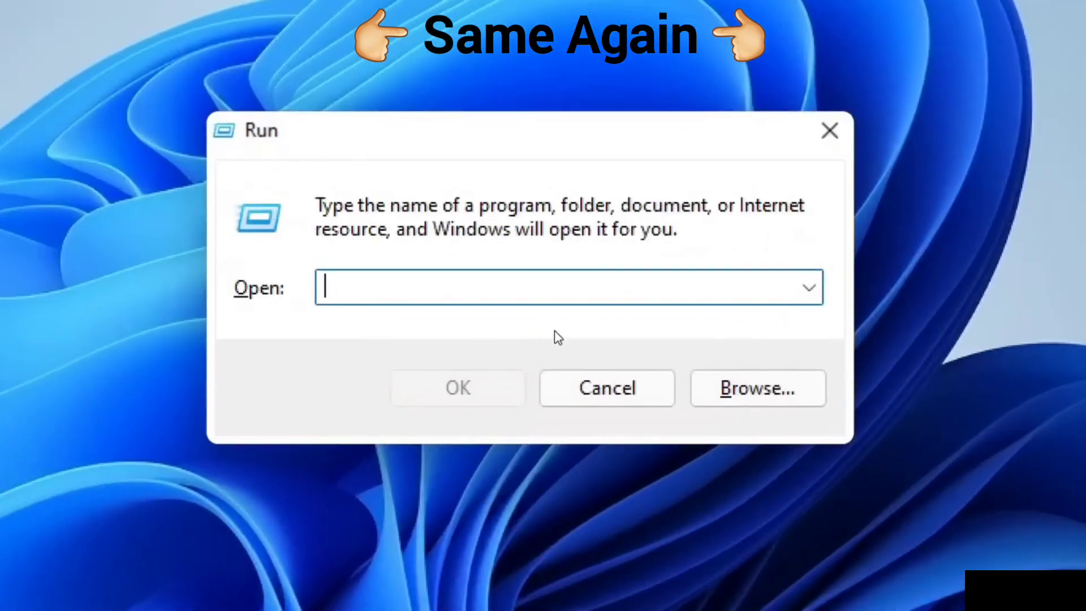
type("Ie")
key("BackSpace")
key("BackSpace")
type("c")
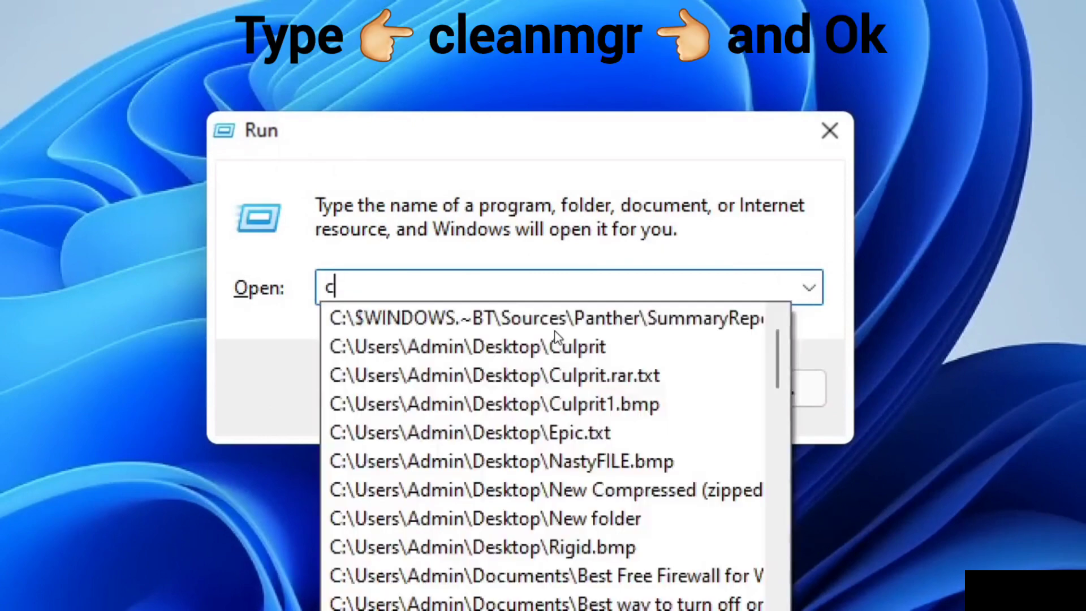
type("leanmgr")
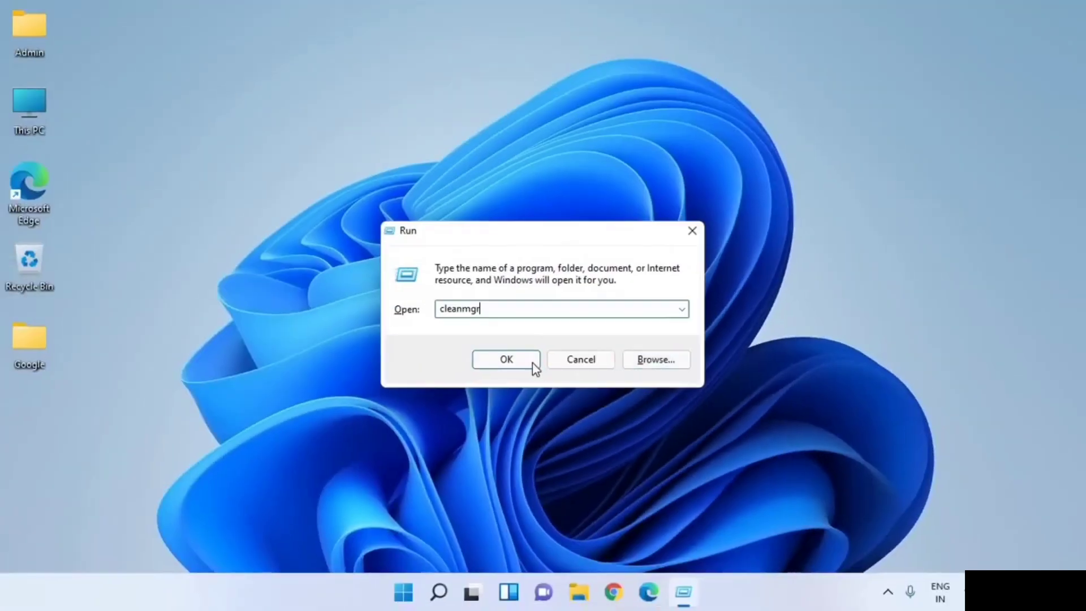
left_click(512, 399)
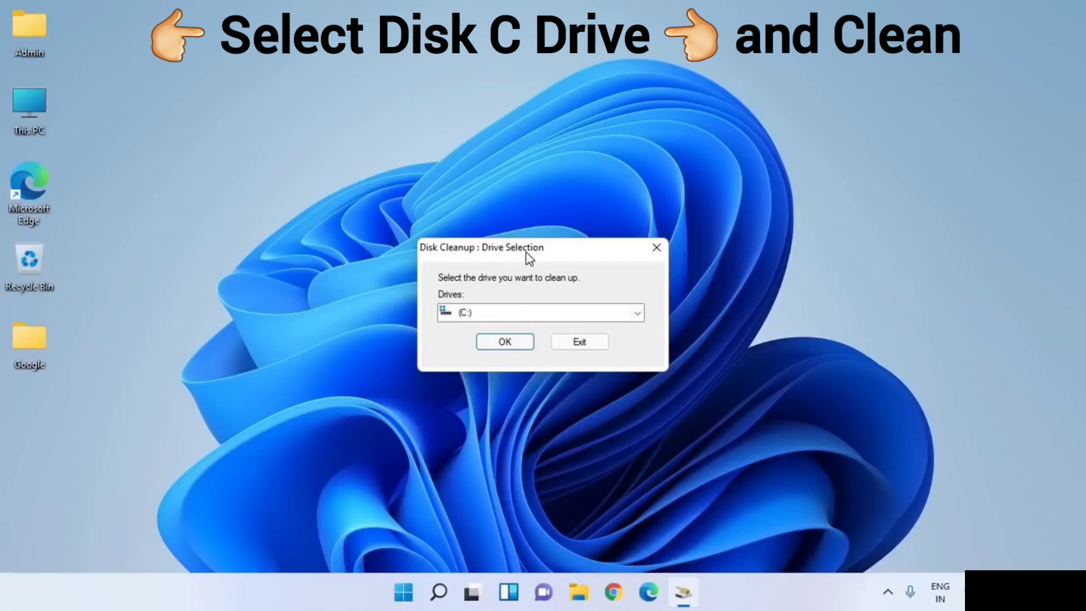
Step: Choose drive C: as the drive to clean up and start the scan for removable files
left_click(520, 314)
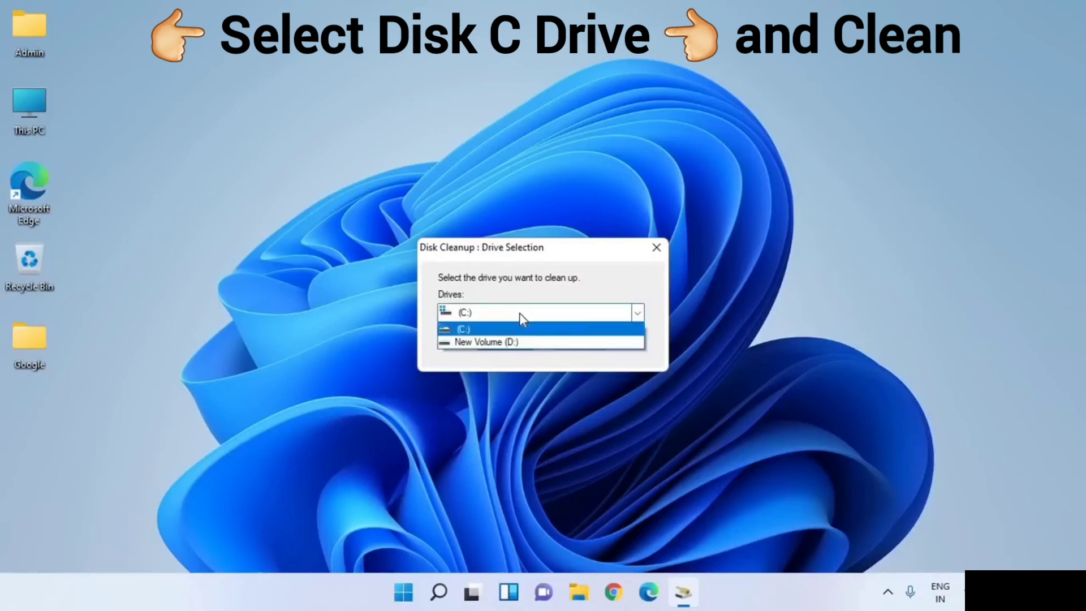
left_click(512, 314)
left_click(510, 313)
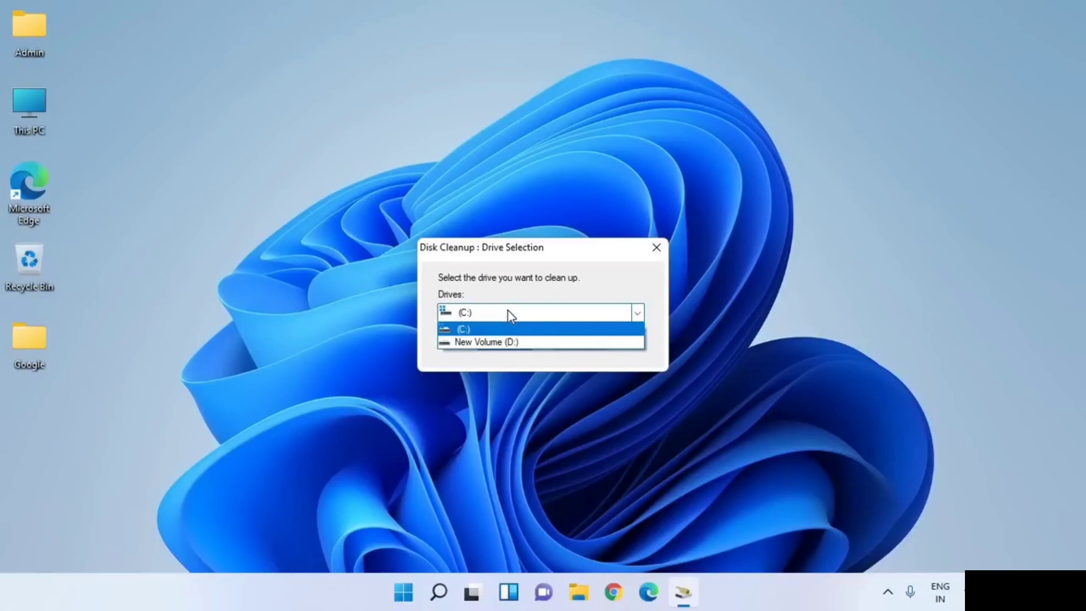
left_click(510, 313)
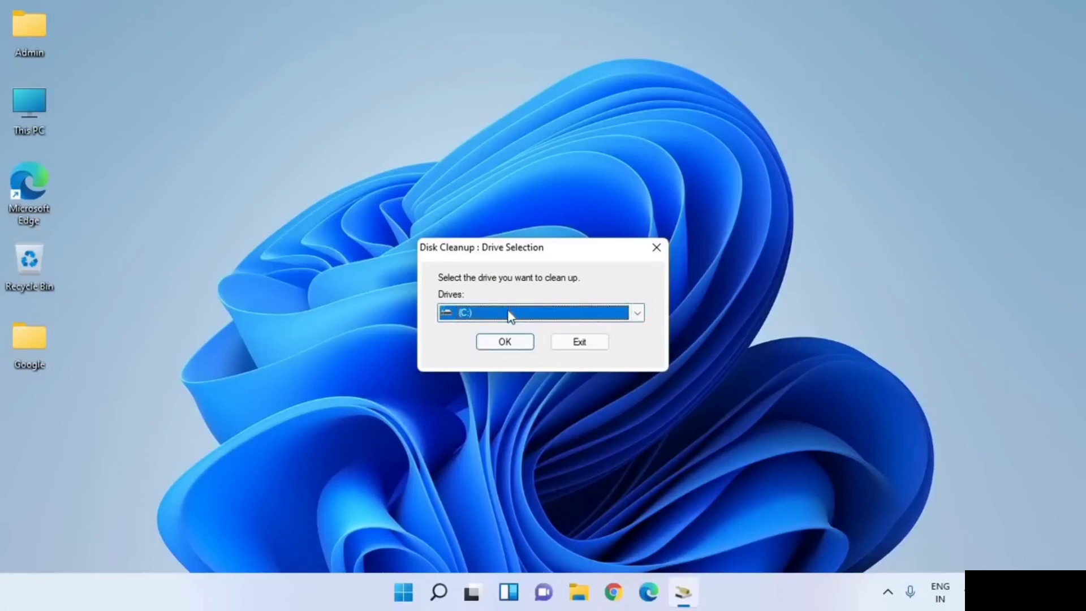
left_click(512, 344)
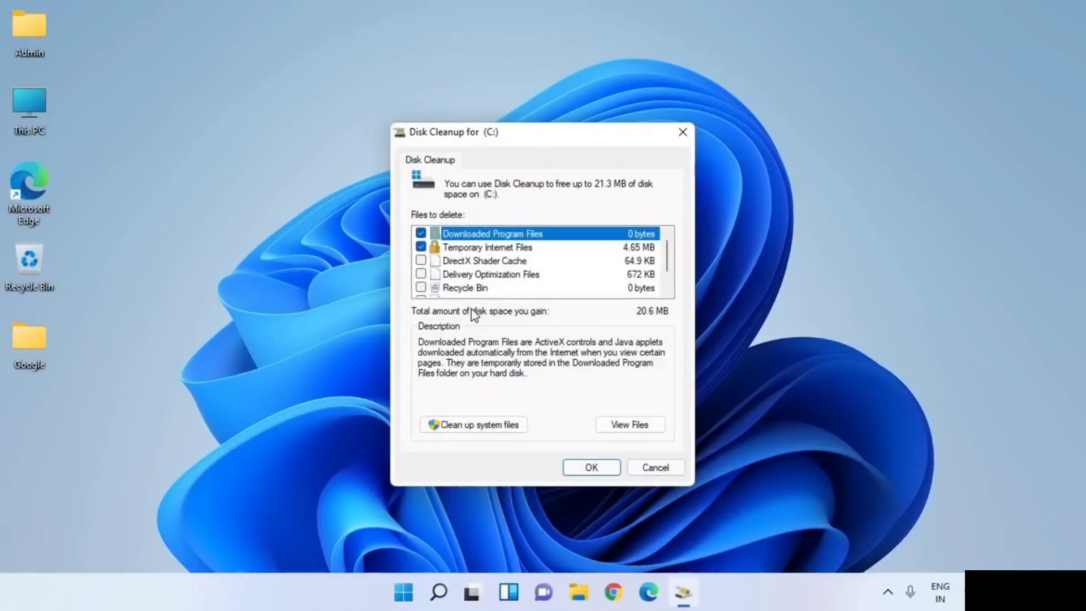
Step: Include DirectX Shader Cache, Delivery Optimization Files and Recycle Bin in the files to delete, then run the cleanup and confirm the deletion
left_click(422, 261)
left_click(422, 275)
left_click(422, 288)
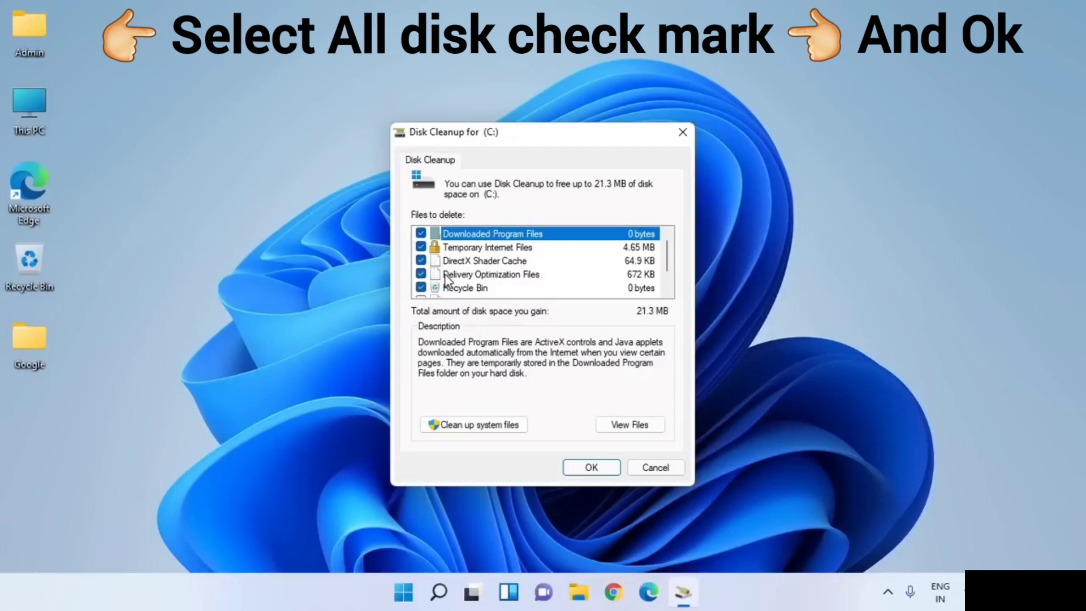
scroll(445, 277, "down", 1)
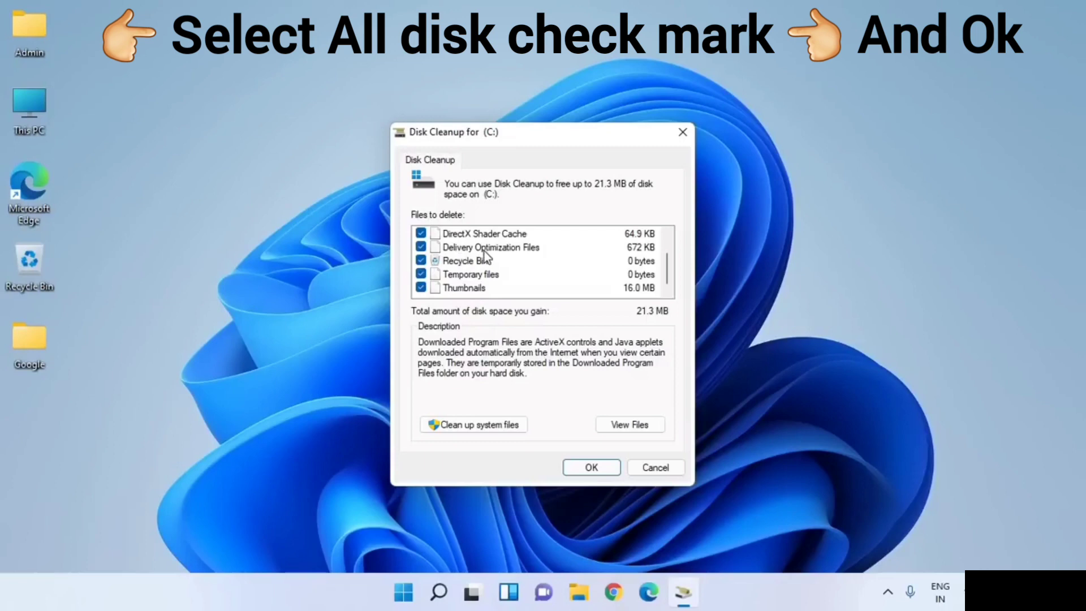
scroll(485, 255, "up", 1)
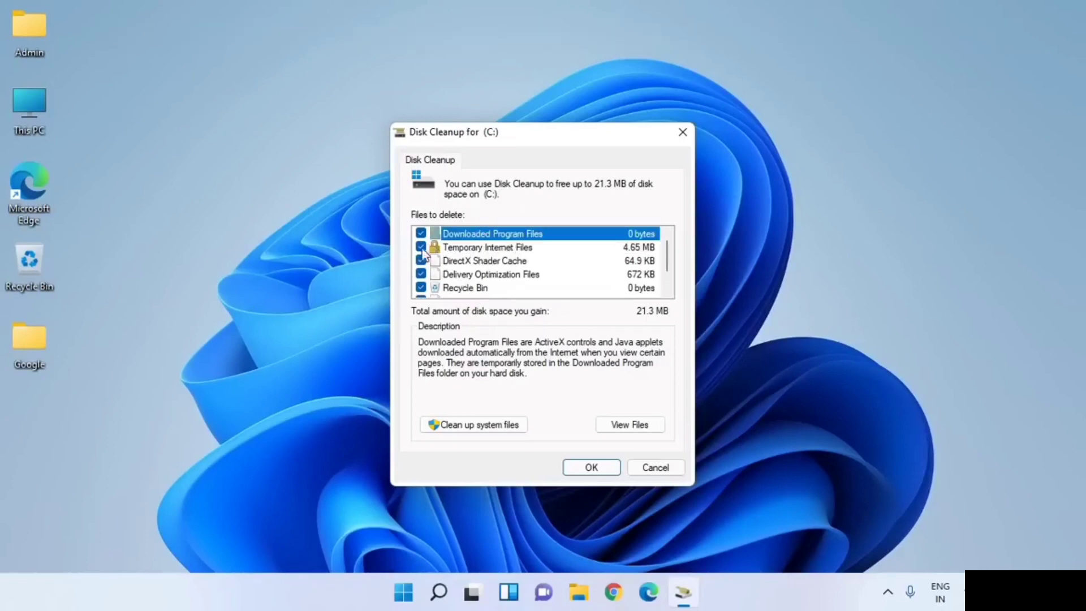
scroll(424, 258, "down", 1)
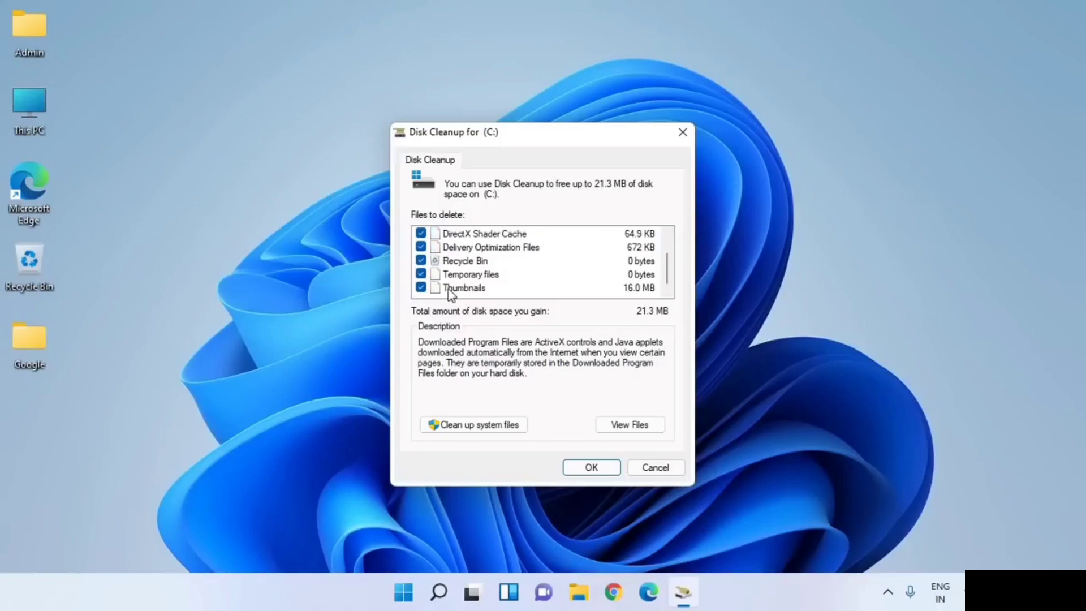
left_click(601, 464)
left_click(571, 304)
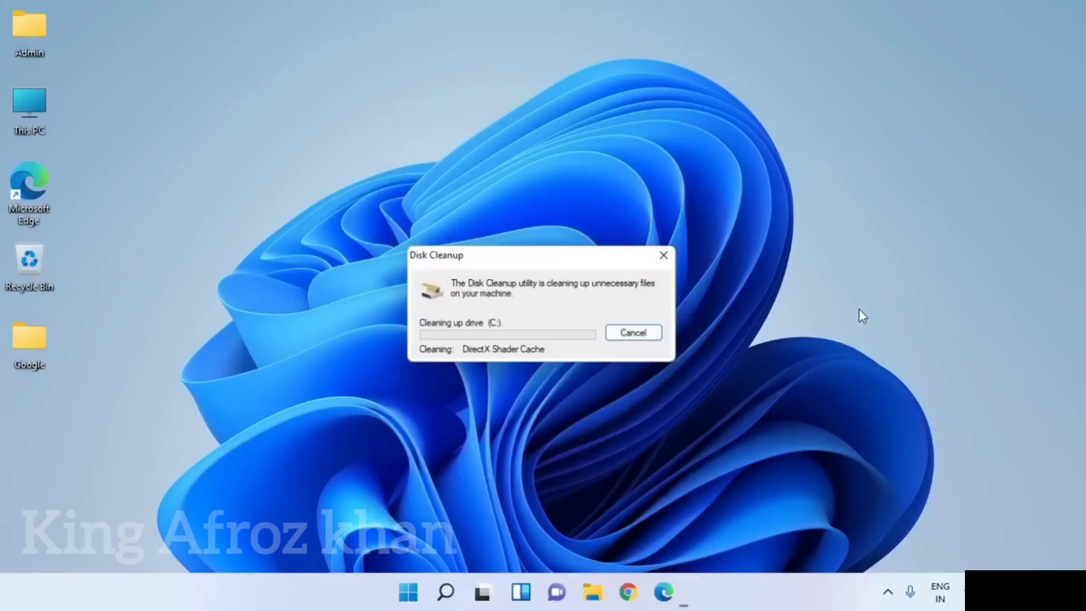